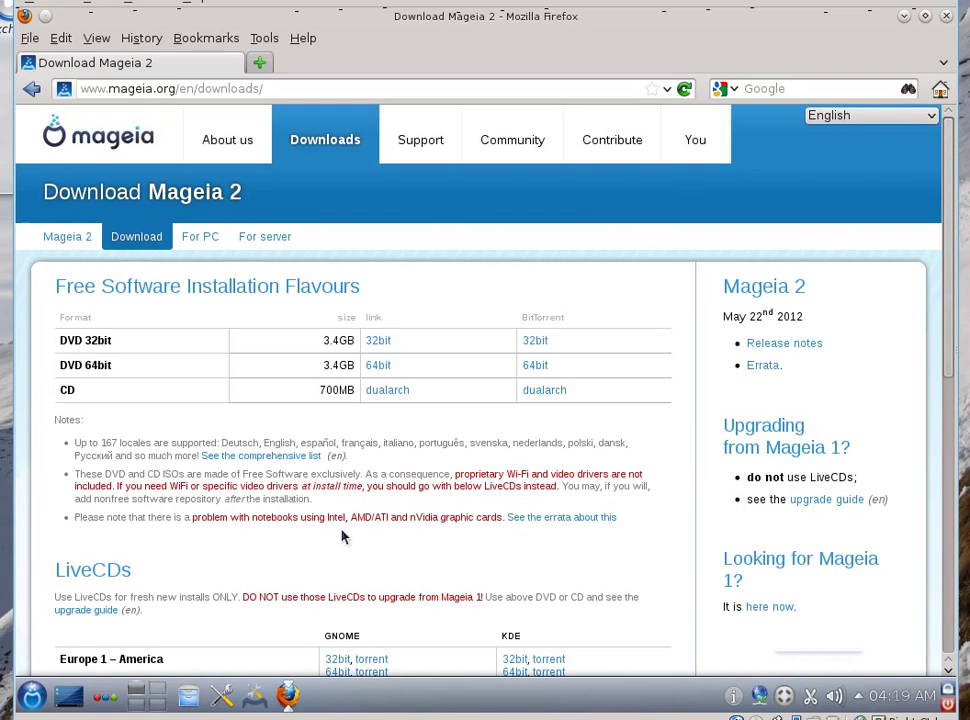
# - Look through the installation flavours and LiveCDs on the Mageia 2 download page, and close the browser
pyautogui.scroll(-3, 442, 429)
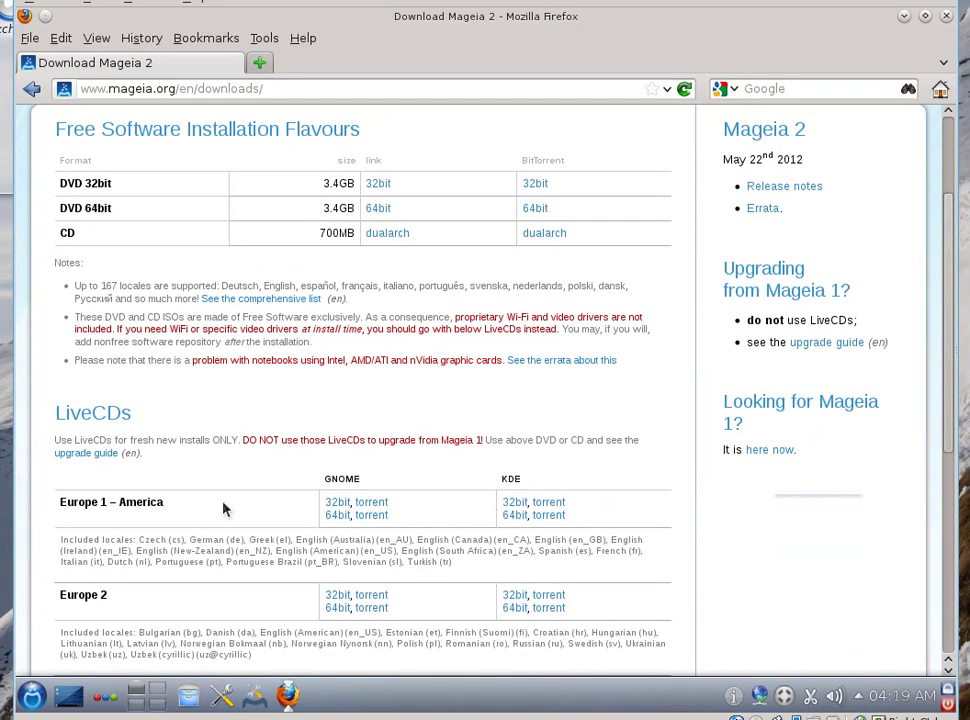
pyautogui.scroll(-3, 614, 485)
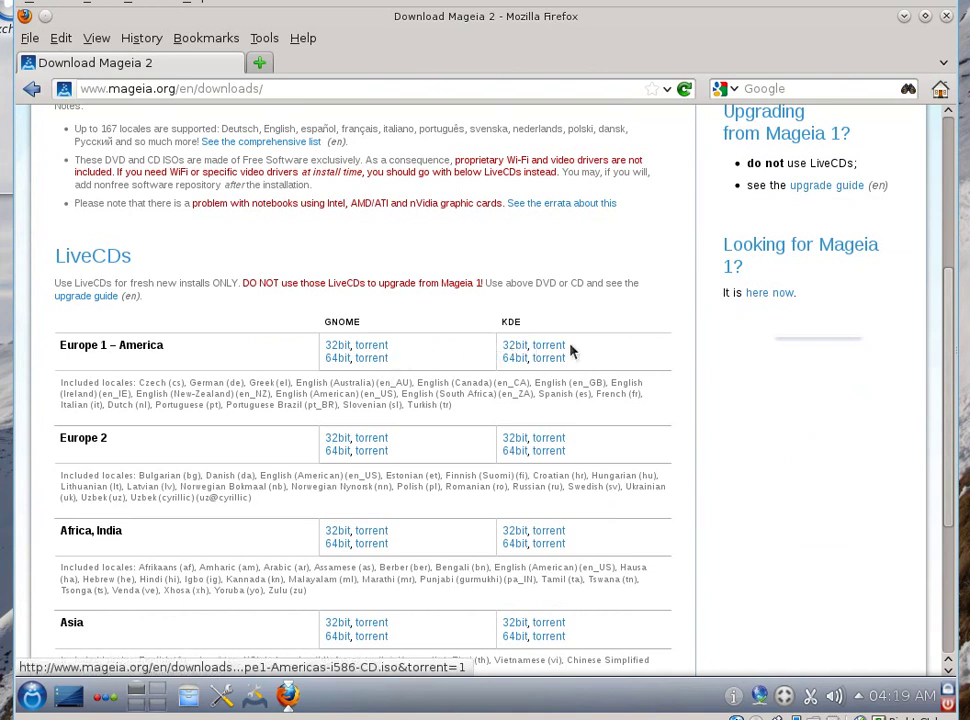
pyautogui.scroll(-5, 568, 351)
pyautogui.scroll(12, 423, 271)
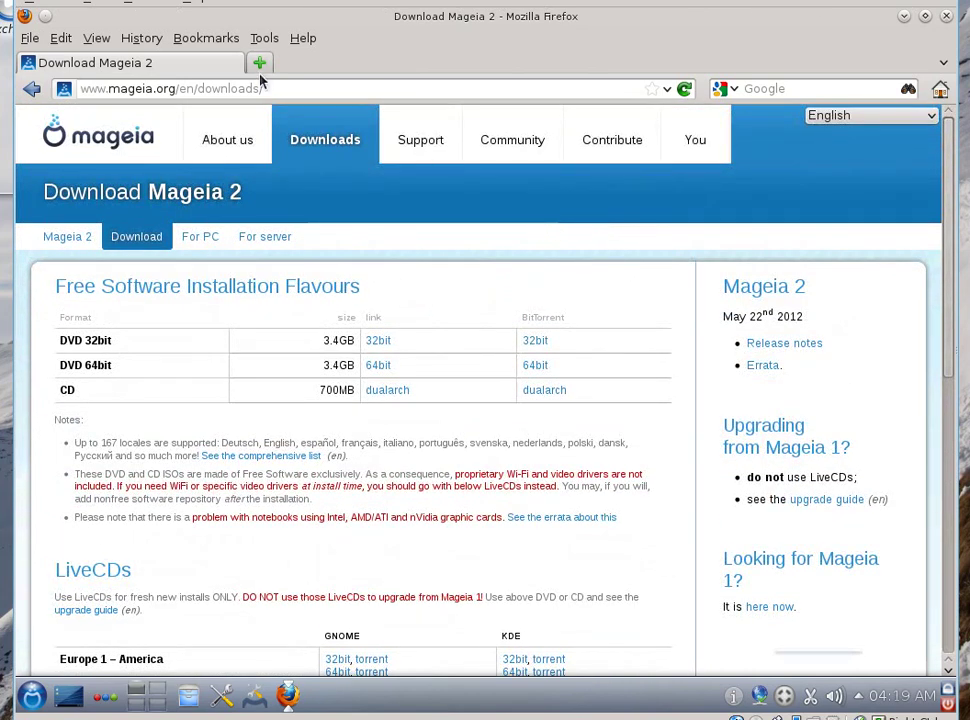
pyautogui.click(946, 16)
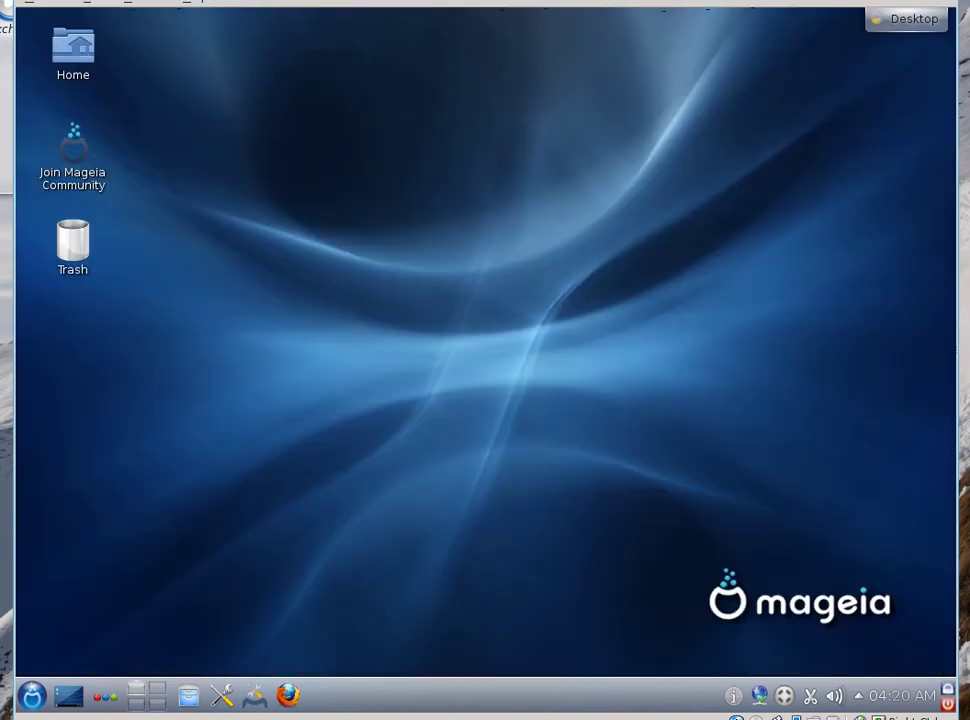
pyautogui.rightClick(487, 230)
pyautogui.click(397, 226)
pyautogui.click(32, 696)
pyautogui.press('Escape')
# - Check the kernel release in Konsole with uname -r, and close the terminal
pyautogui.click(32, 695)
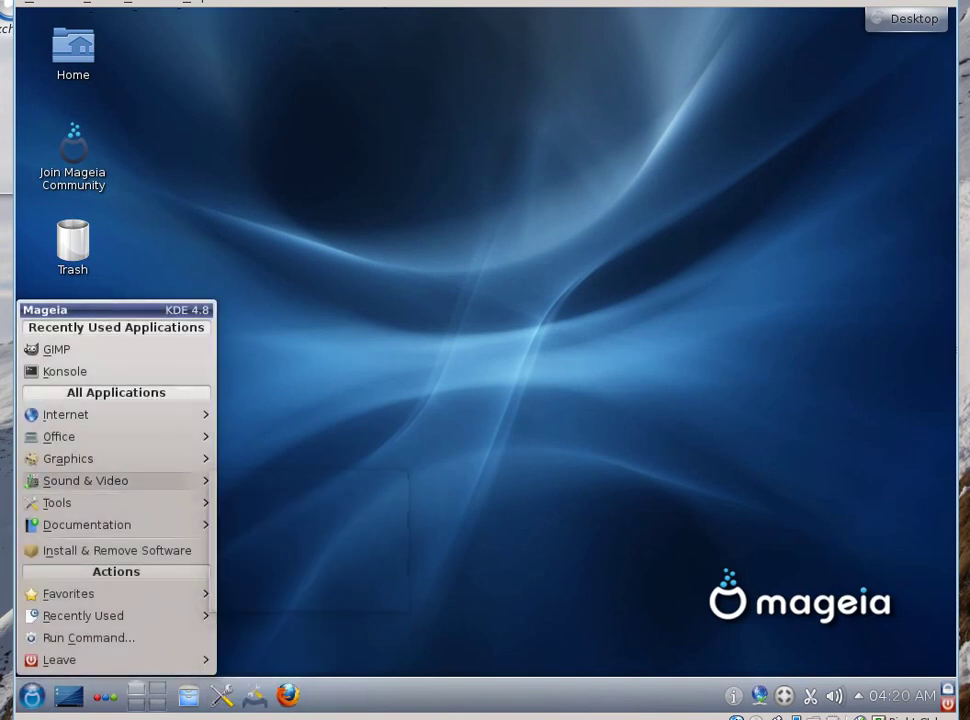
pyautogui.click(64, 371)
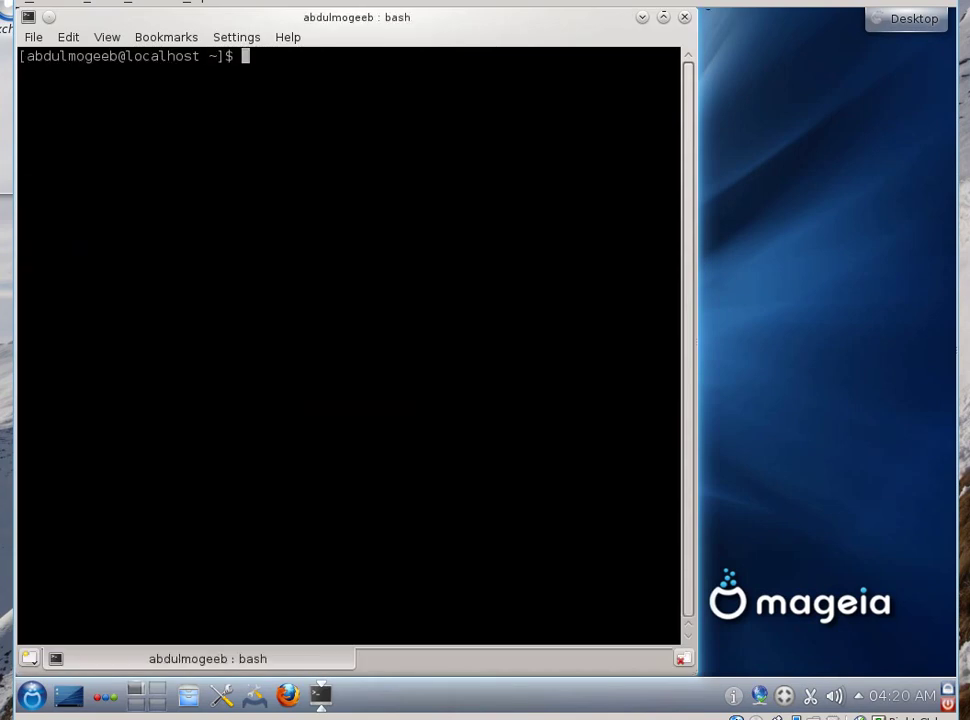
pyautogui.write('uname -r')
pyautogui.press('Return')
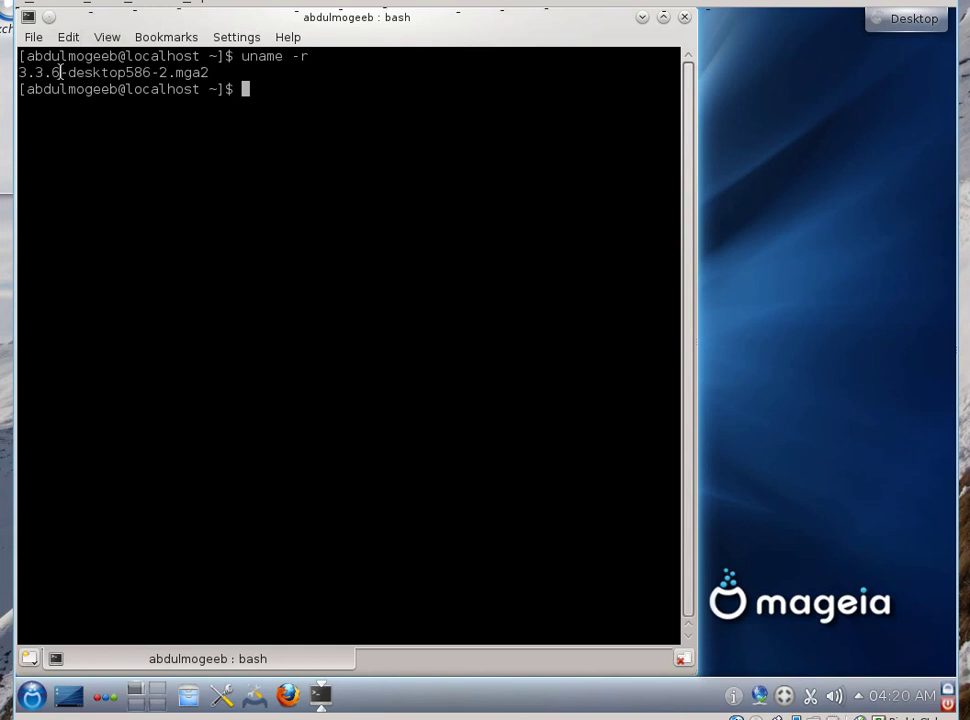
pyautogui.click(684, 19)
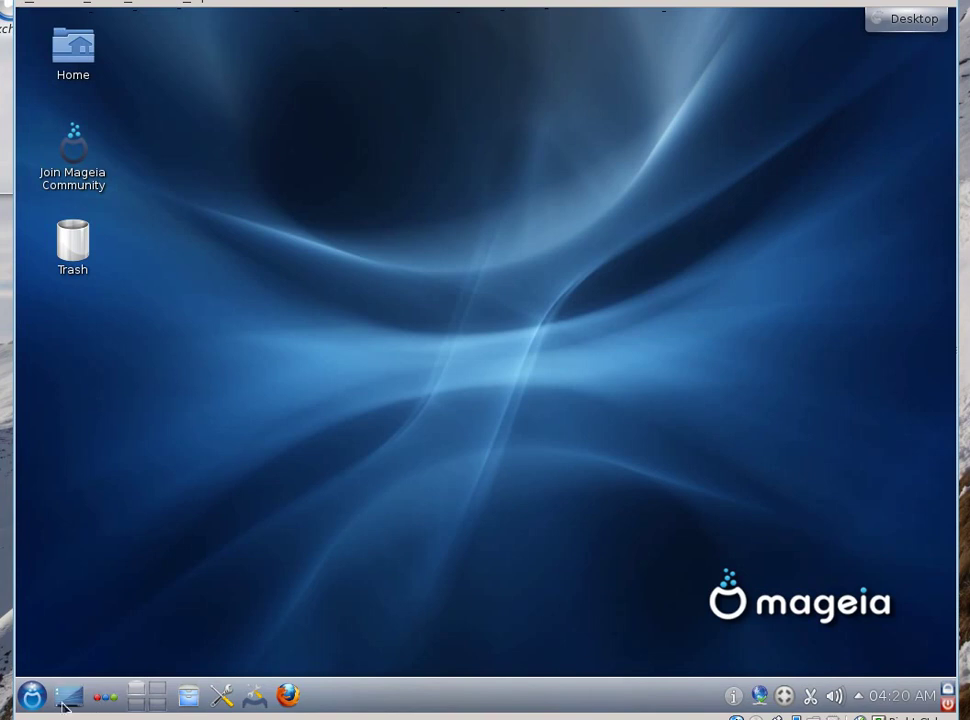
# - Look through the installed Internet, Office, Graphics, Sound & Video, Tools and System Tools applications without launching any
pyautogui.click(31, 696)
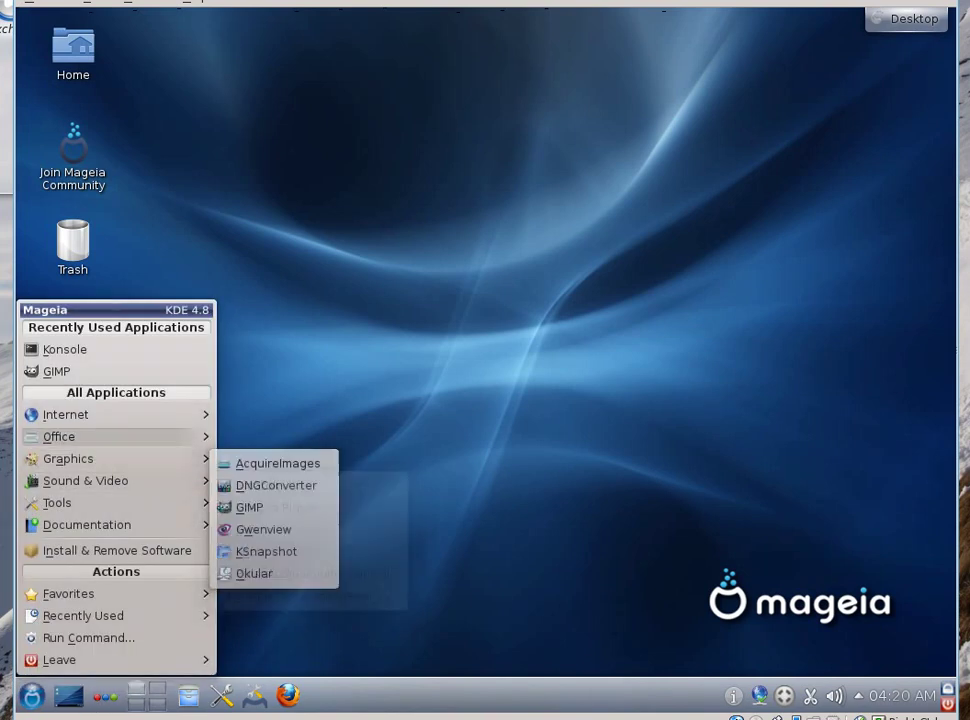
pyautogui.moveTo(100, 414)
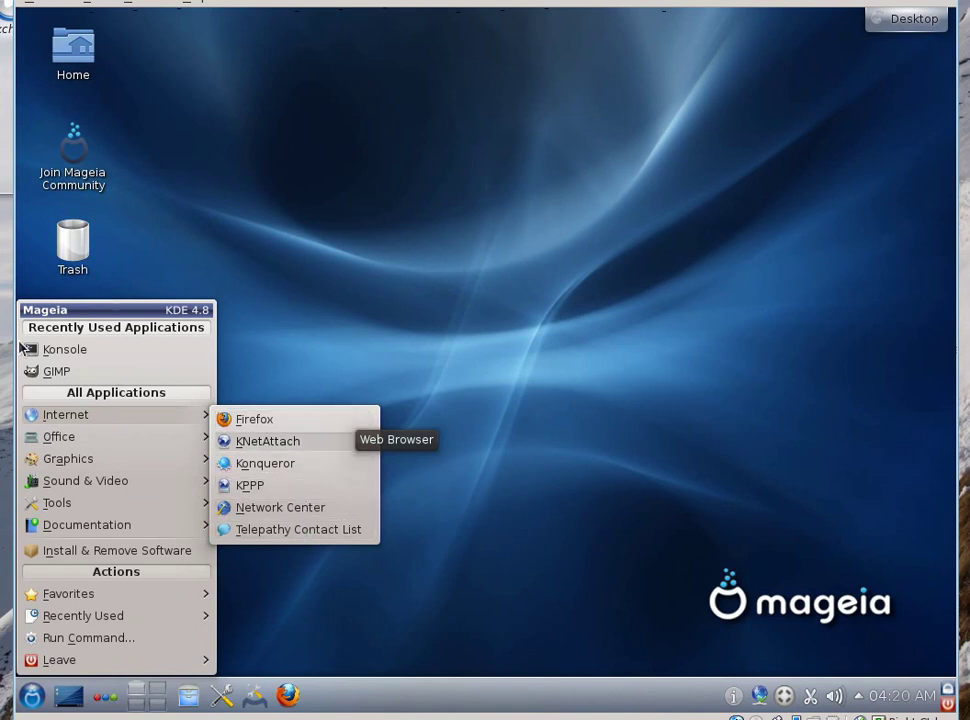
pyautogui.moveTo(71, 440)
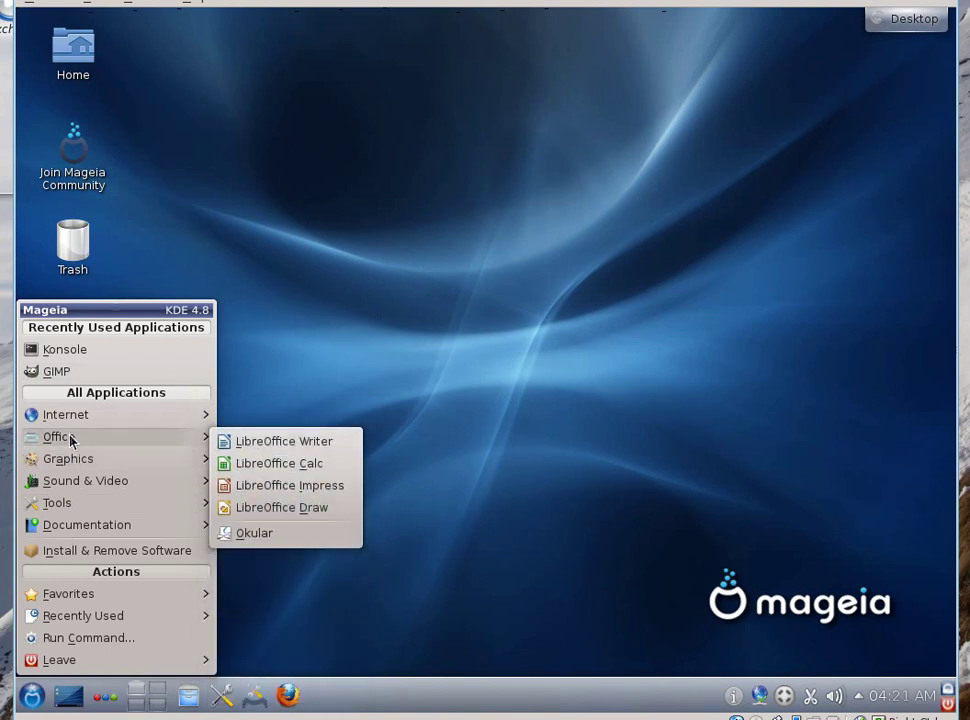
pyautogui.moveTo(66, 466)
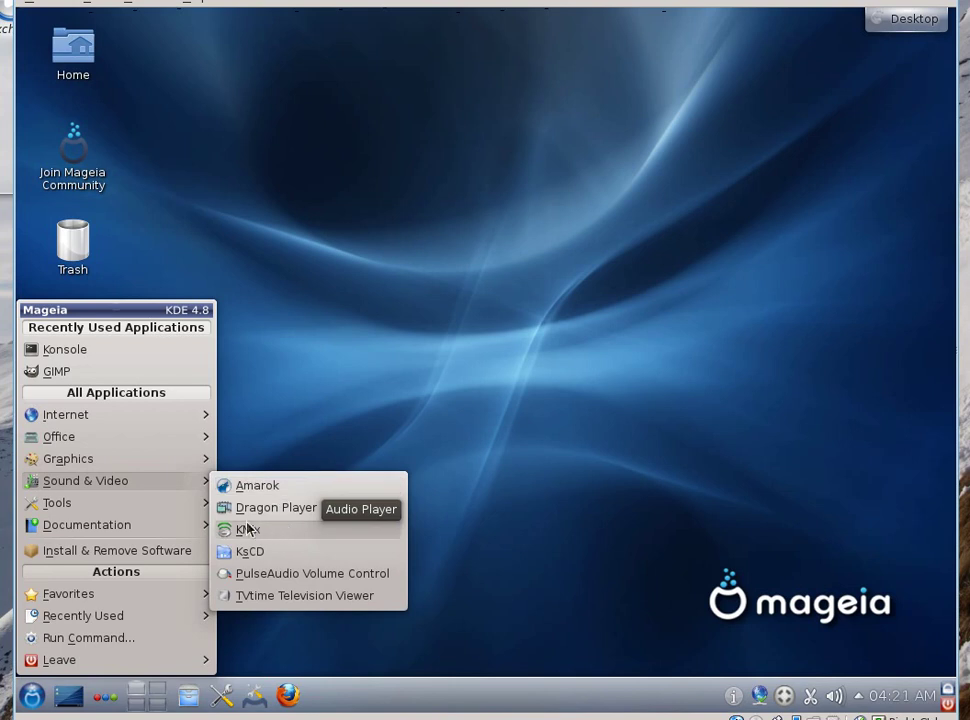
pyautogui.moveTo(140, 508)
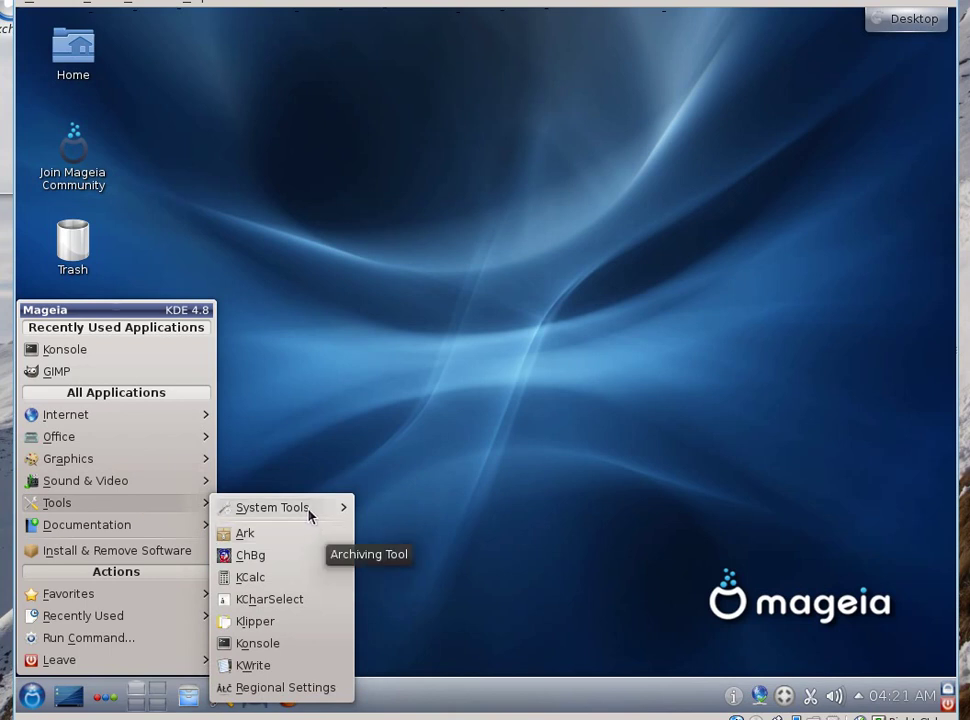
pyautogui.moveTo(280, 507)
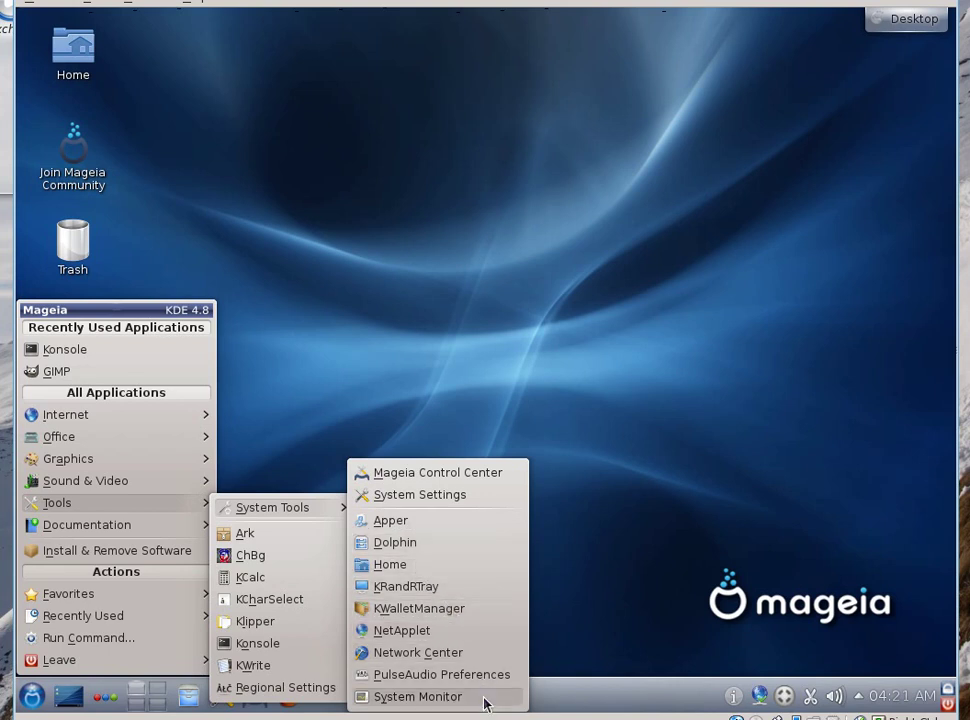
pyautogui.click(320, 177)
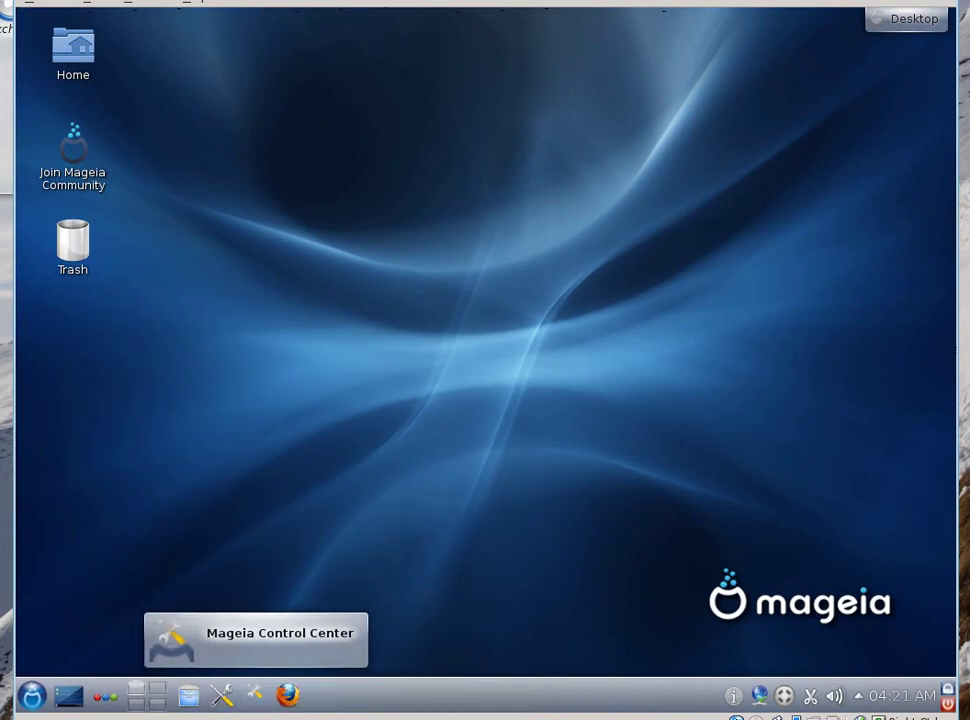
# - Launch the Mageia Control Center, entering the root password to authenticate
pyautogui.click(255, 694)
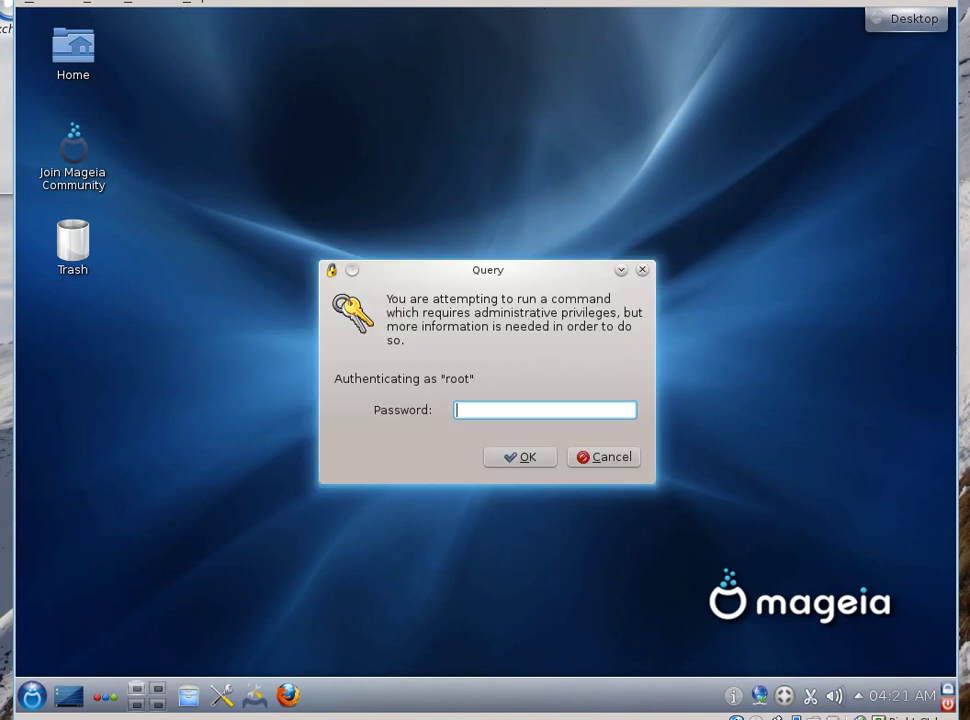
pyautogui.write('****')
pyautogui.click(520, 457)
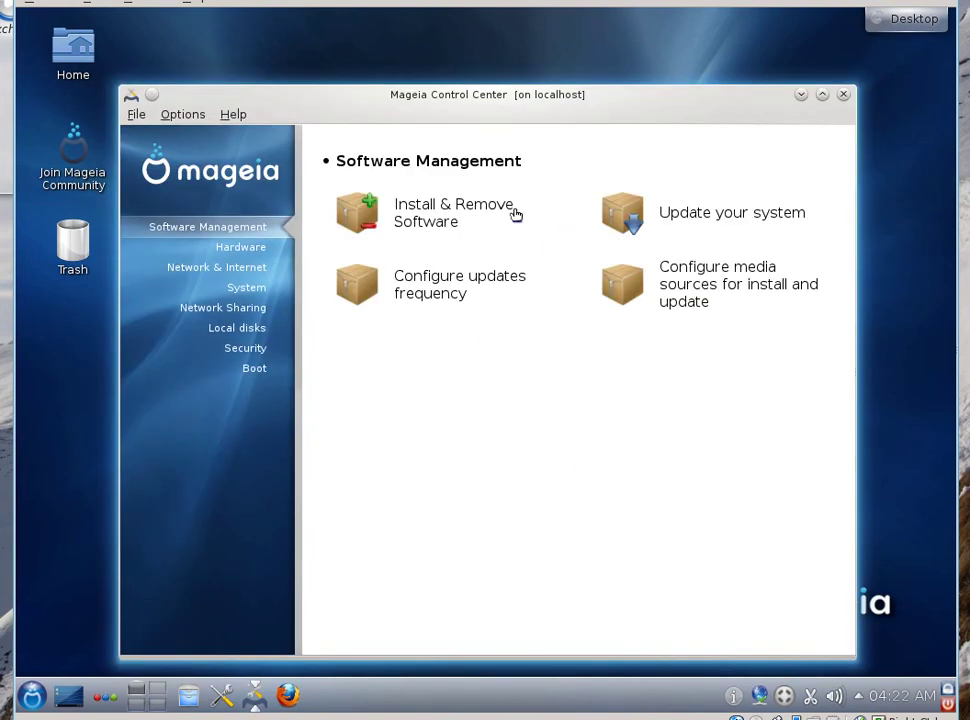
# - Open the Install & Remove Software tool, look over its package categories, and search the packages for vlc
pyautogui.click(516, 215)
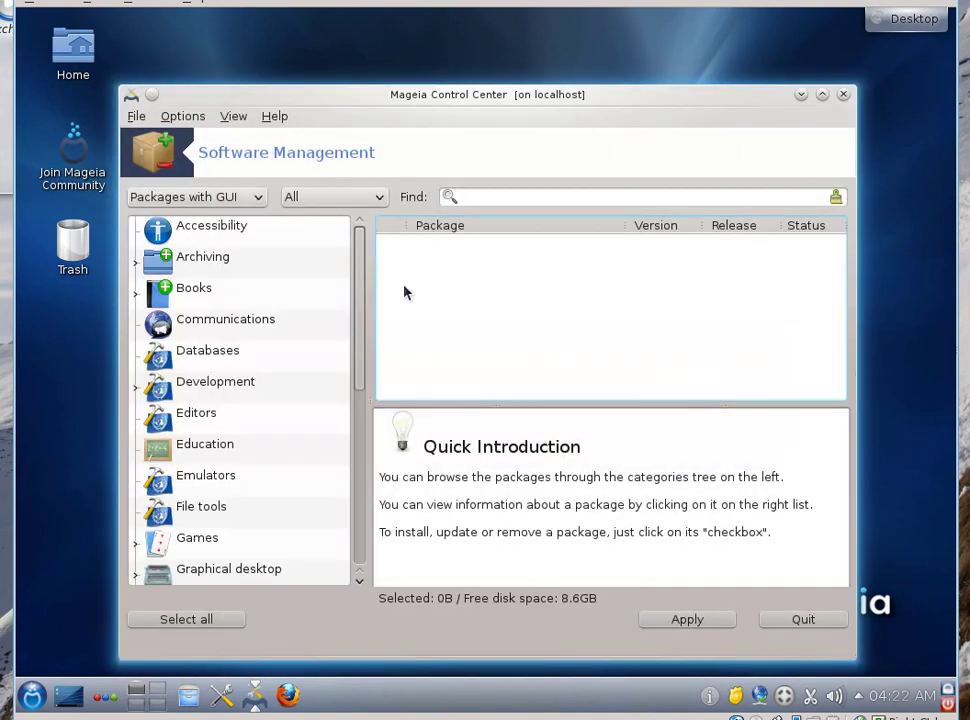
pyautogui.scroll(-1, 362, 297)
pyautogui.scroll(-3, 350, 312)
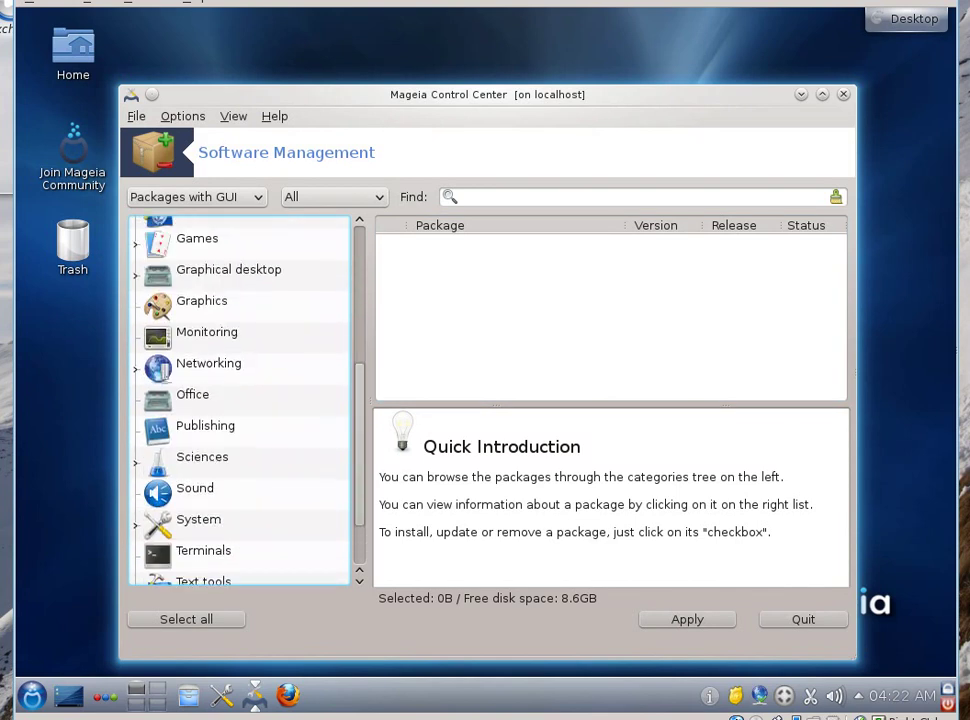
pyautogui.scroll(4, 350, 312)
pyautogui.click(678, 196)
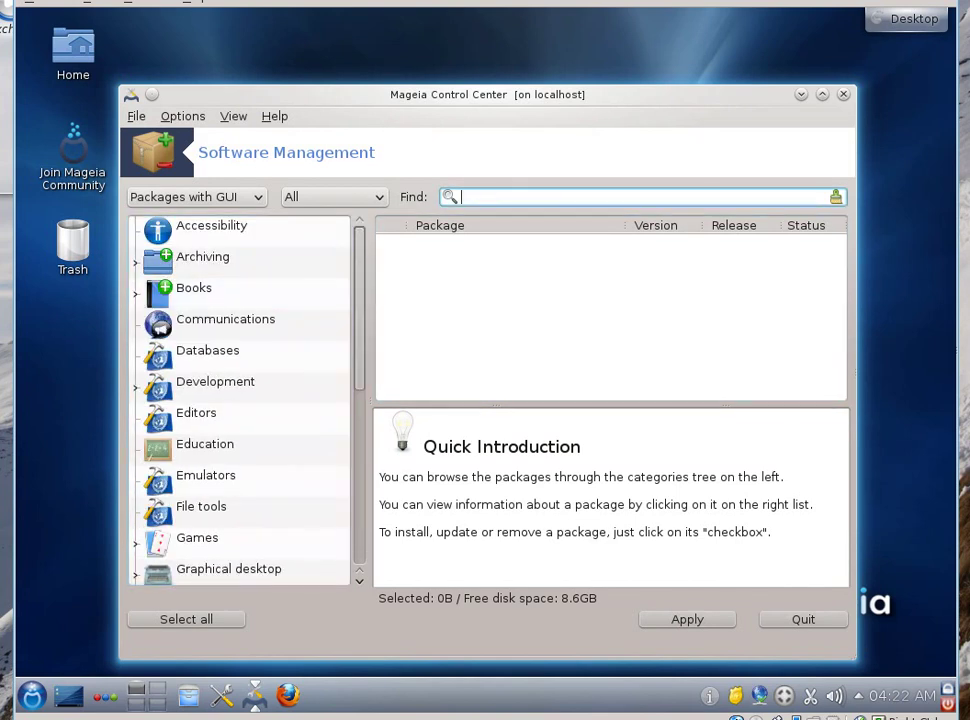
pyautogui.write('vlc')
pyautogui.press('Return')
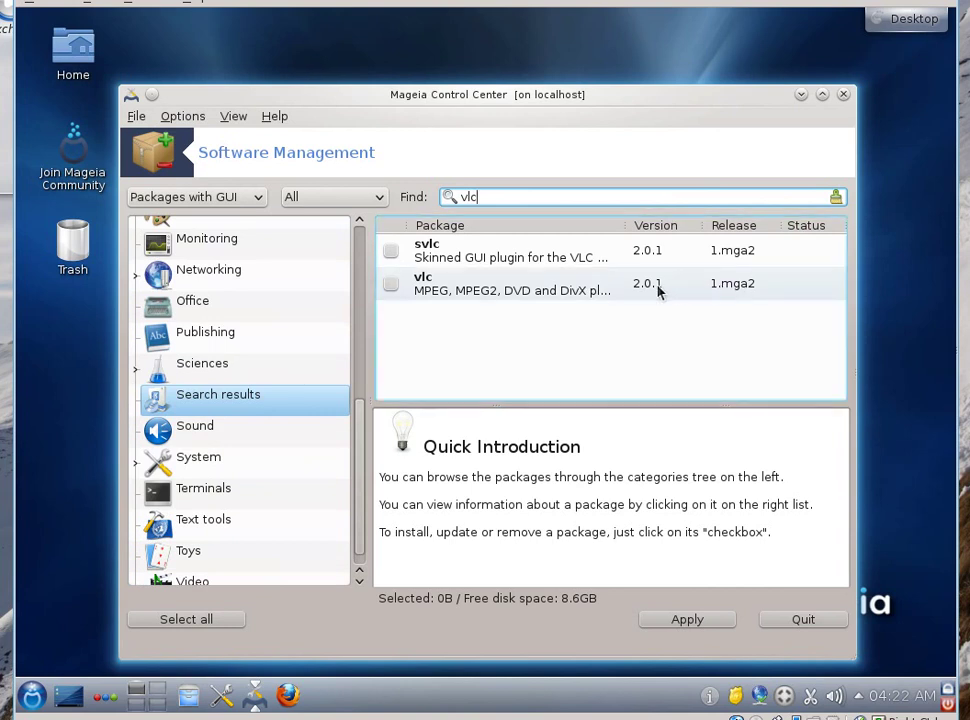
# - Search the packages for skype
pyautogui.doubleClick(528, 193)
pyautogui.write('skype')
pyautogui.press('Return')
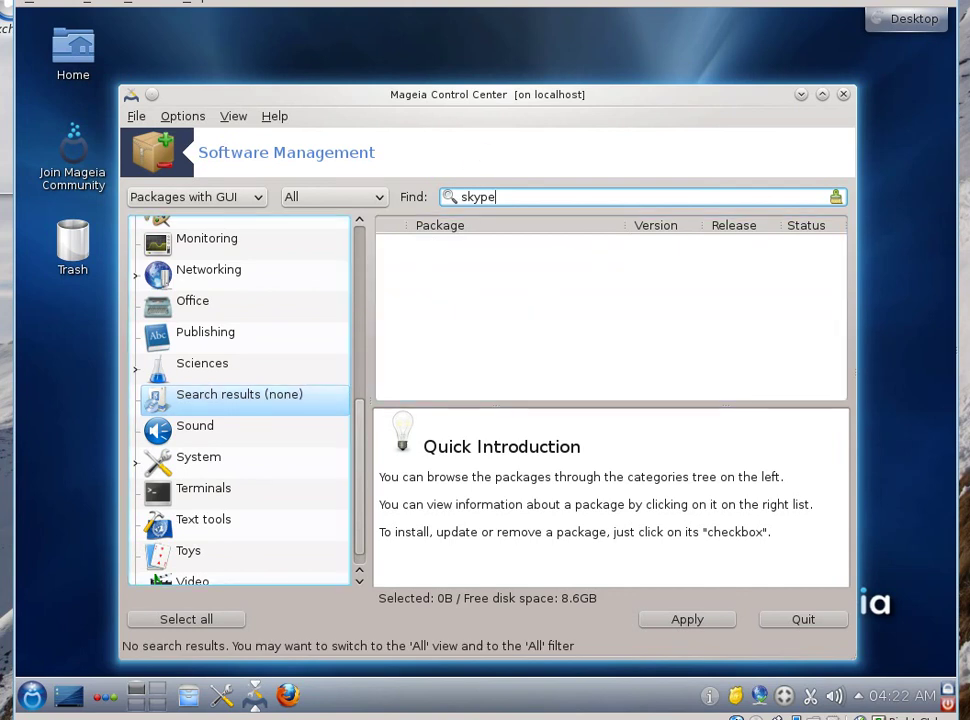
pyautogui.scroll(2, 240, 380)
pyautogui.scroll(2, 240, 380)
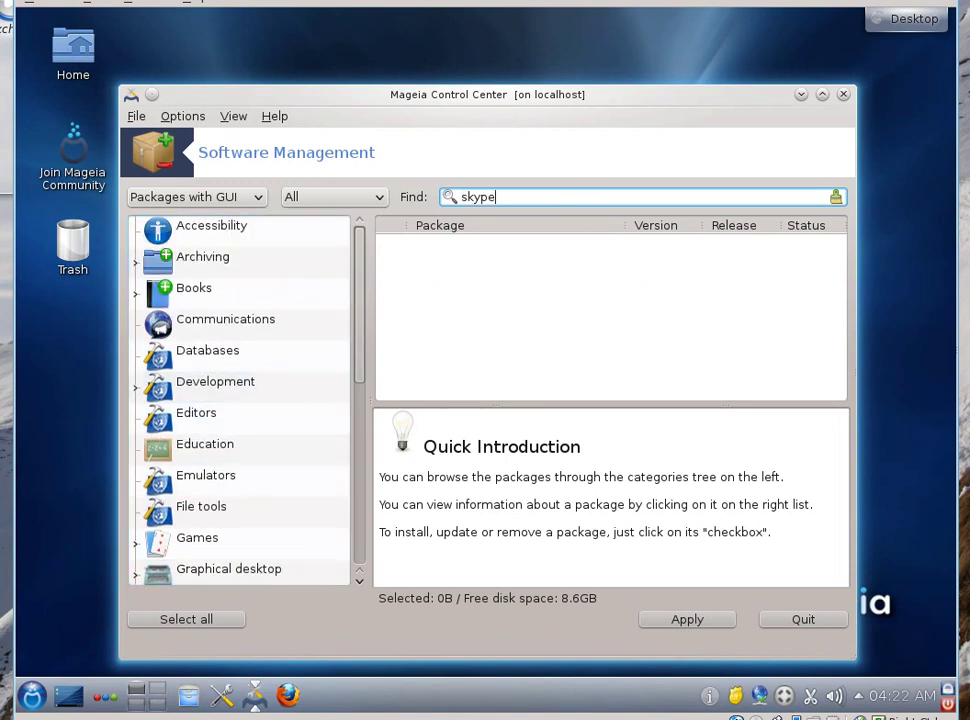
# - Search the packages for geany, select the geany package to load its information, and quit the software management tool
pyautogui.tripleClick(540, 196)
pyautogui.write('geany')
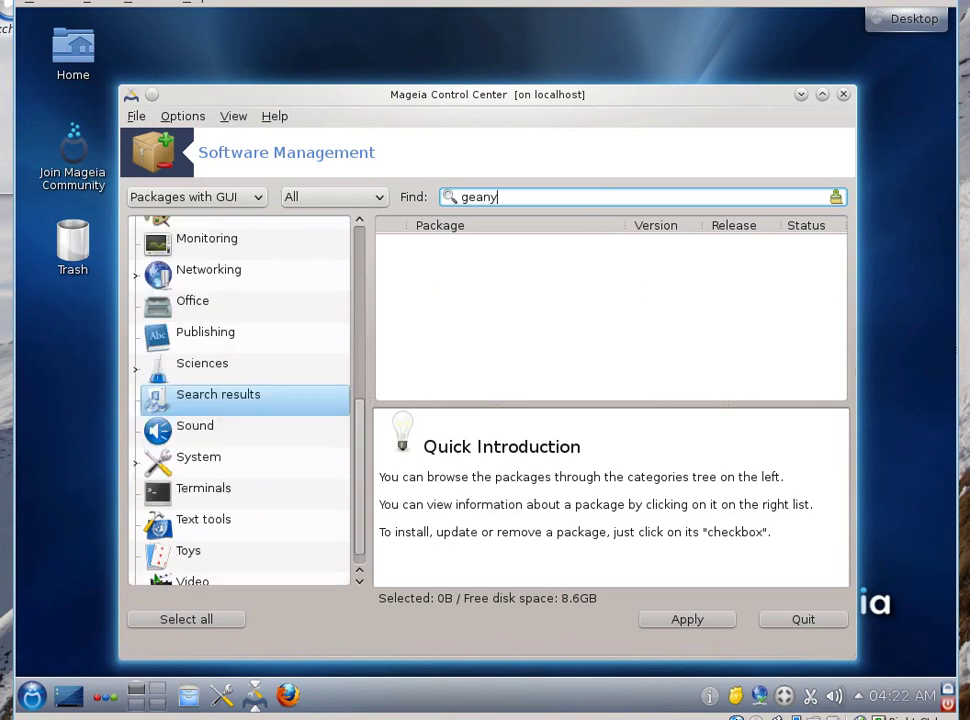
pyautogui.scroll(3, 212, 271)
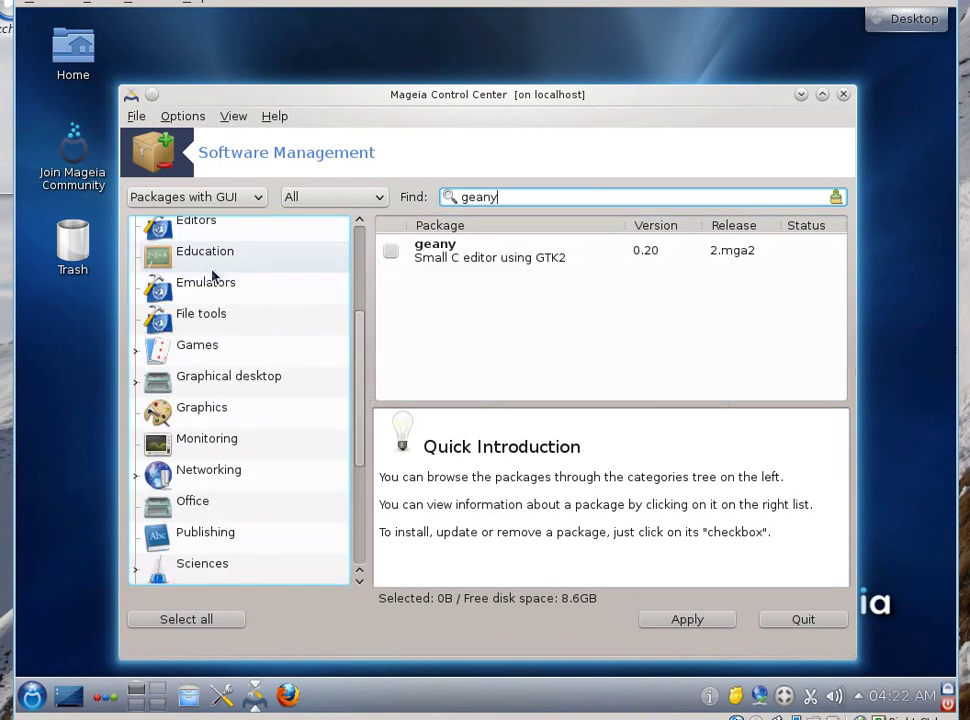
pyautogui.scroll(-4, 212, 271)
pyautogui.click(383, 254)
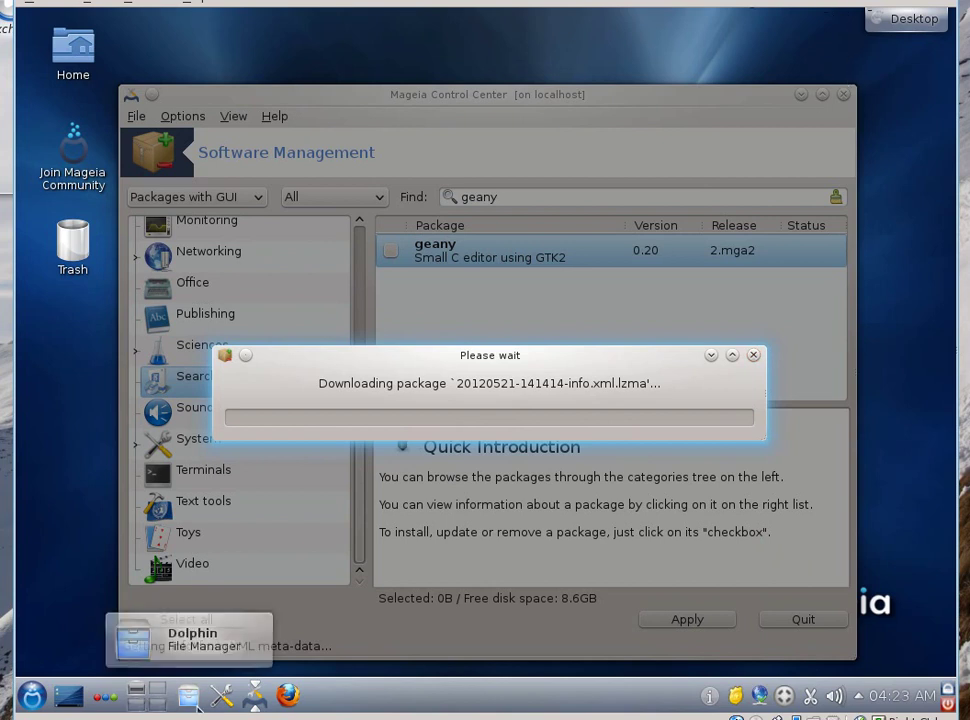
pyautogui.moveTo(255, 697)
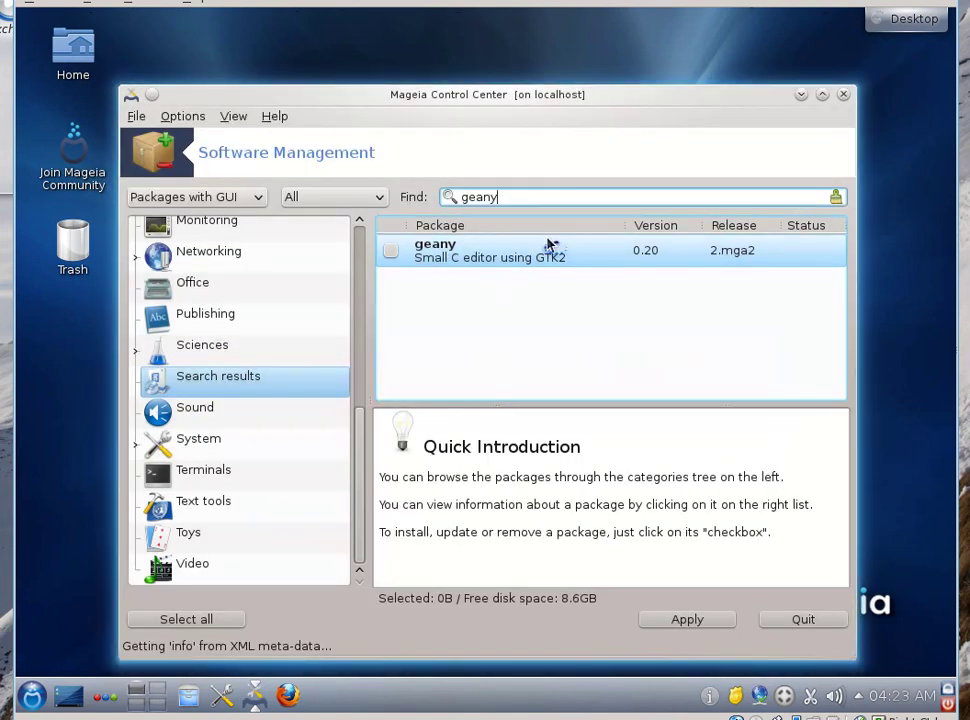
pyautogui.click(805, 620)
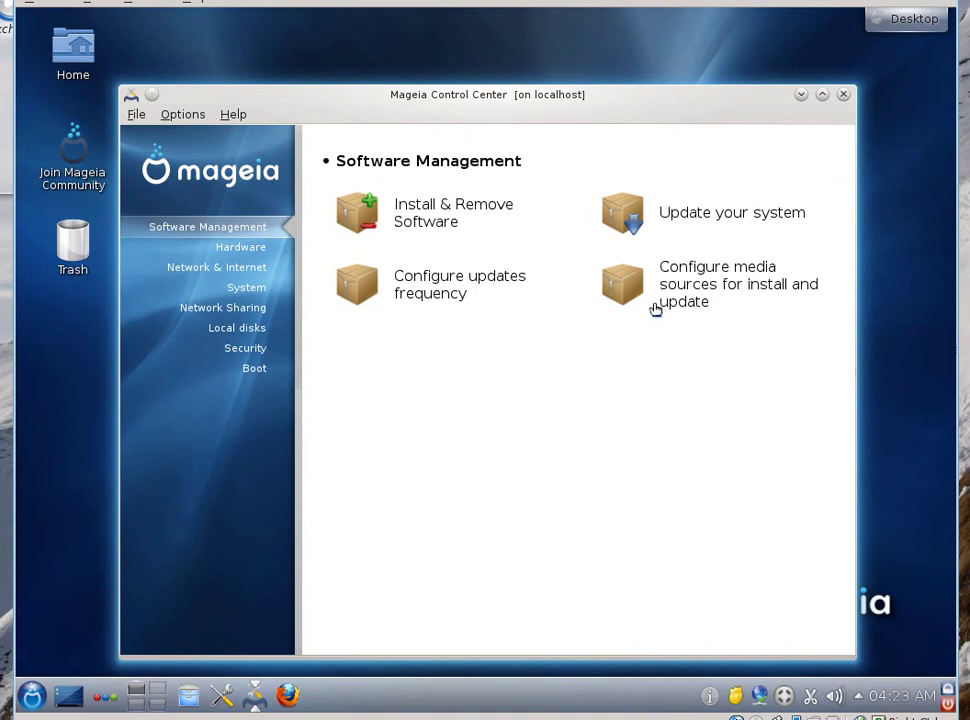
# - View the updates frequency settings, and leave them without changing anything
pyautogui.click(407, 302)
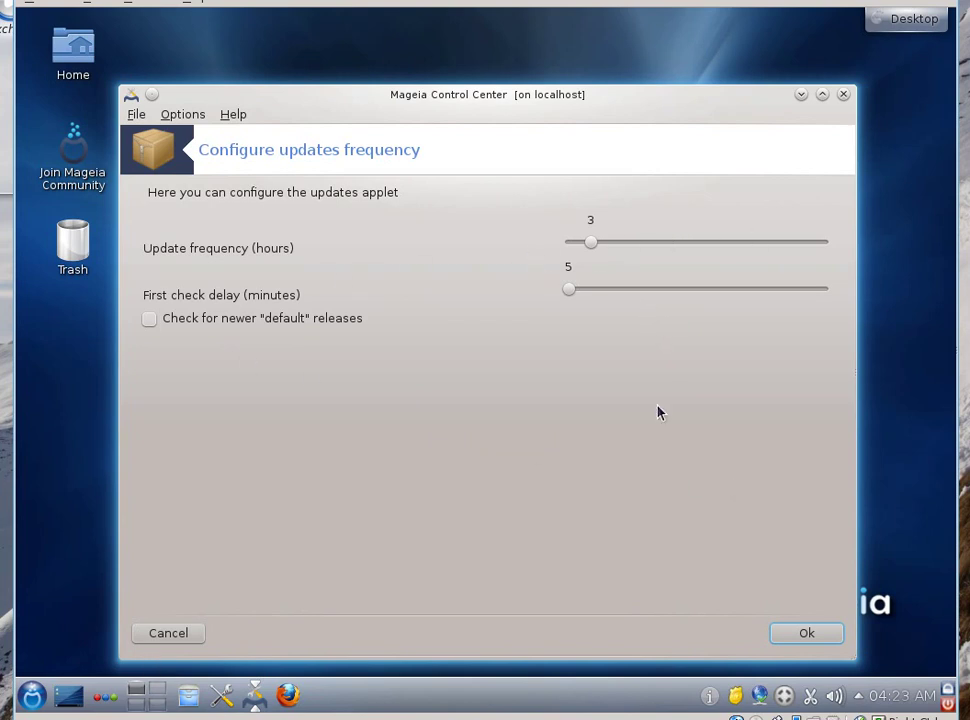
pyautogui.click(170, 633)
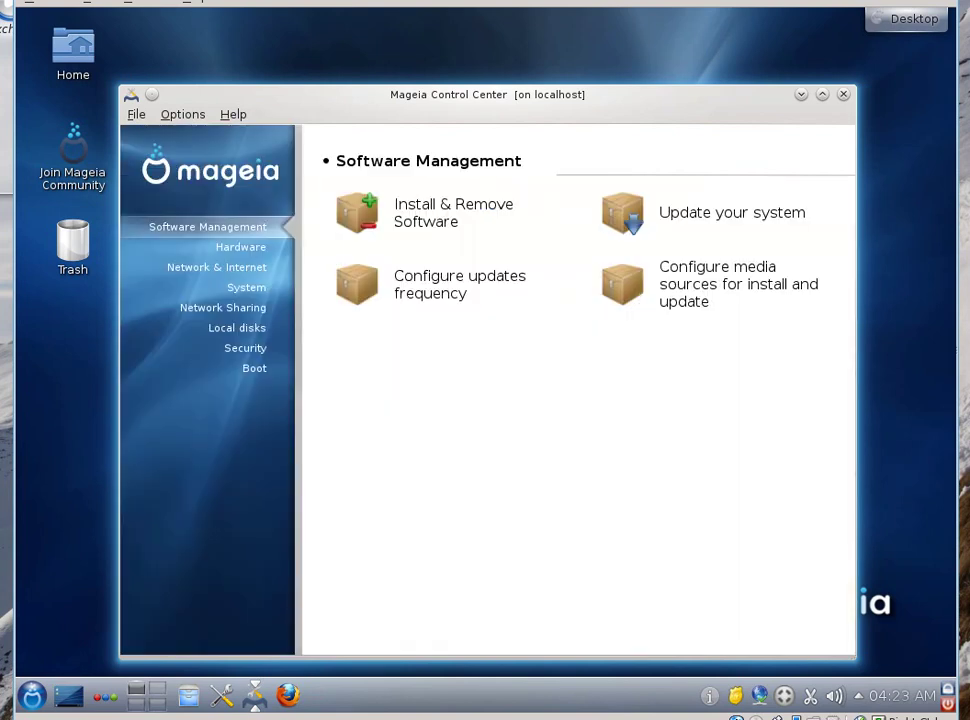
# - Look through the configuration tools in the Hardware, Network & Internet and System sections
pyautogui.click(240, 247)
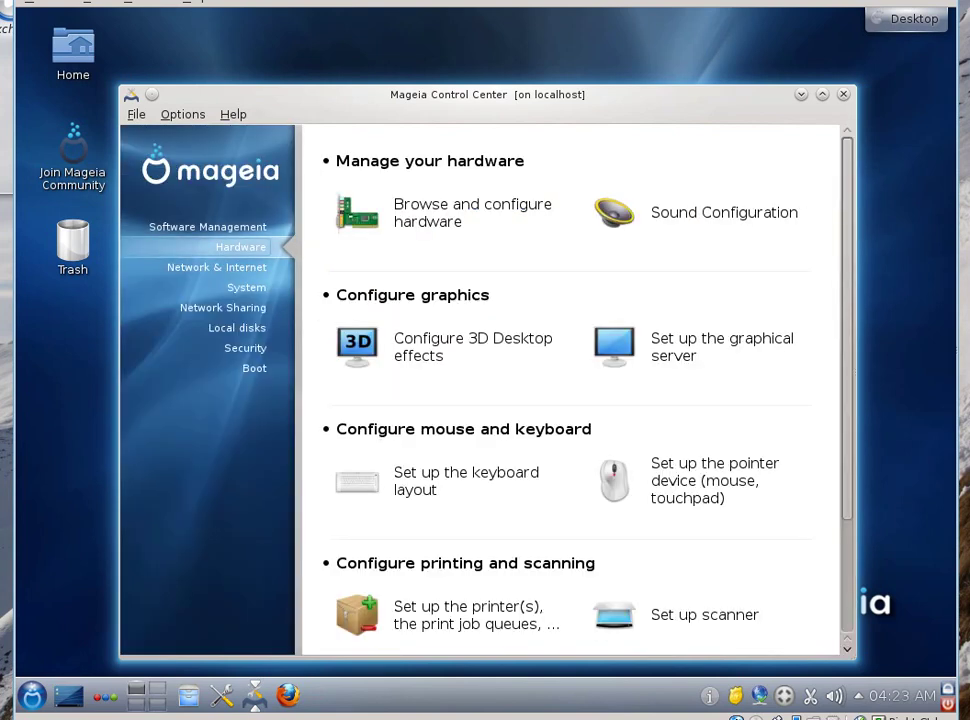
pyautogui.scroll(-3, 552, 396)
pyautogui.scroll(3, 552, 396)
pyautogui.click(257, 270)
pyautogui.click(248, 287)
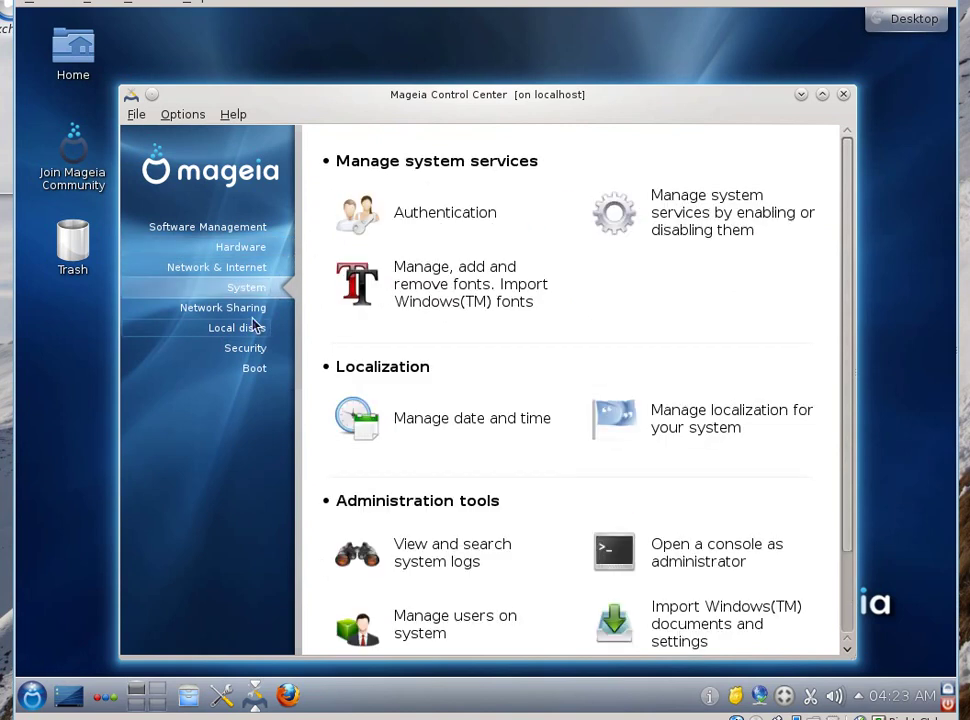
pyautogui.scroll(-3, 686, 253)
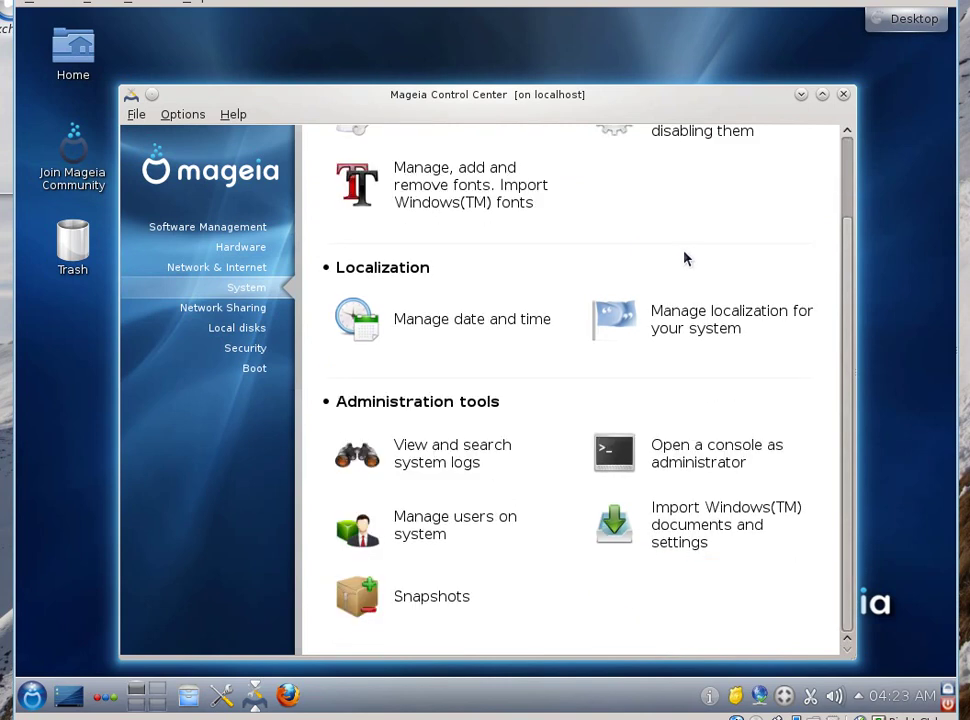
pyautogui.scroll(3, 673, 336)
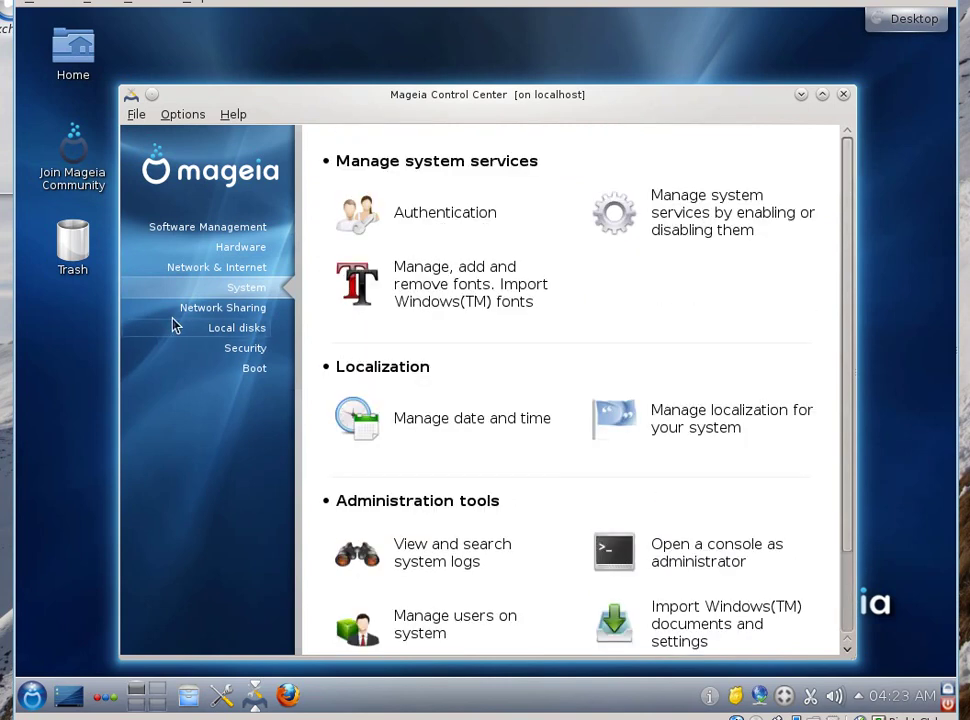
# - Look through the Network Sharing, Local disks, Security and Boot sections, and close the Mageia Control Center
pyautogui.click(205, 308)
pyautogui.click(237, 328)
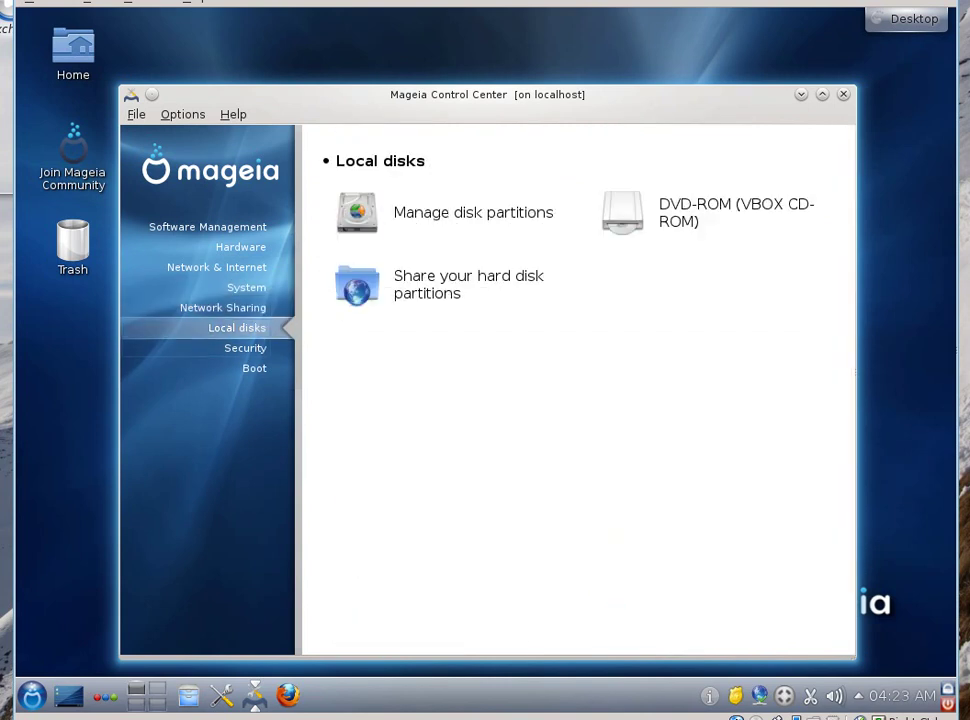
pyautogui.click(201, 347)
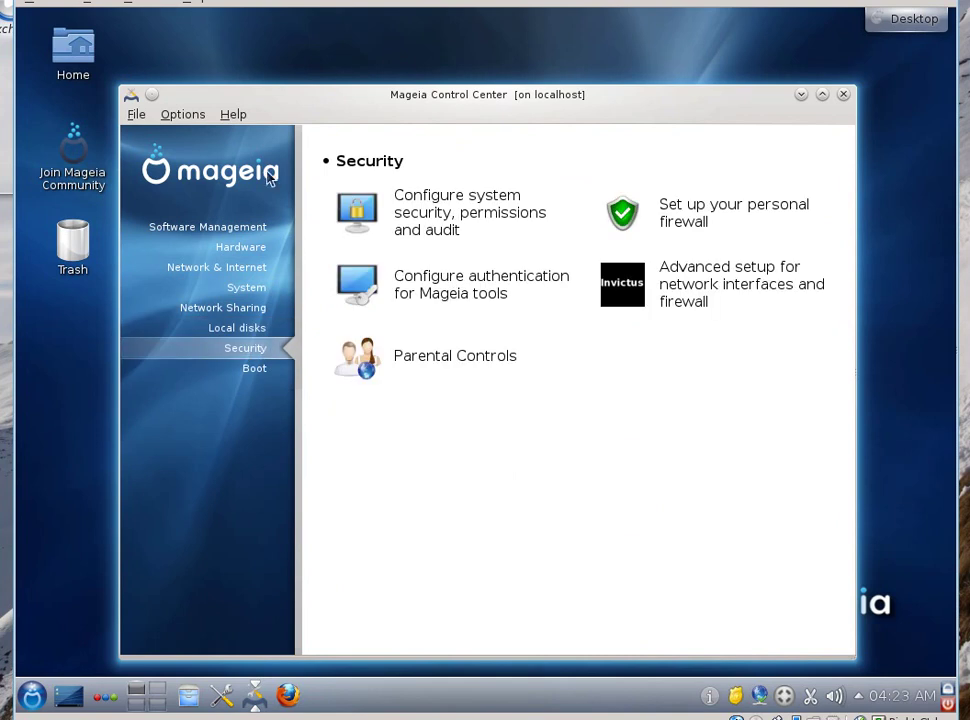
pyautogui.click(240, 370)
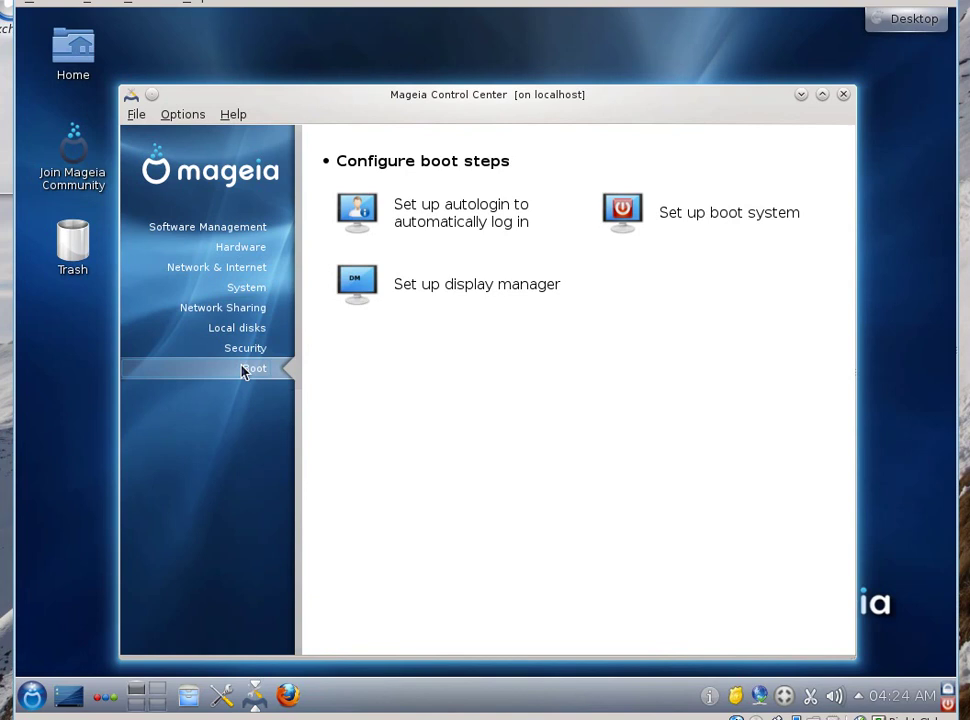
pyautogui.click(843, 95)
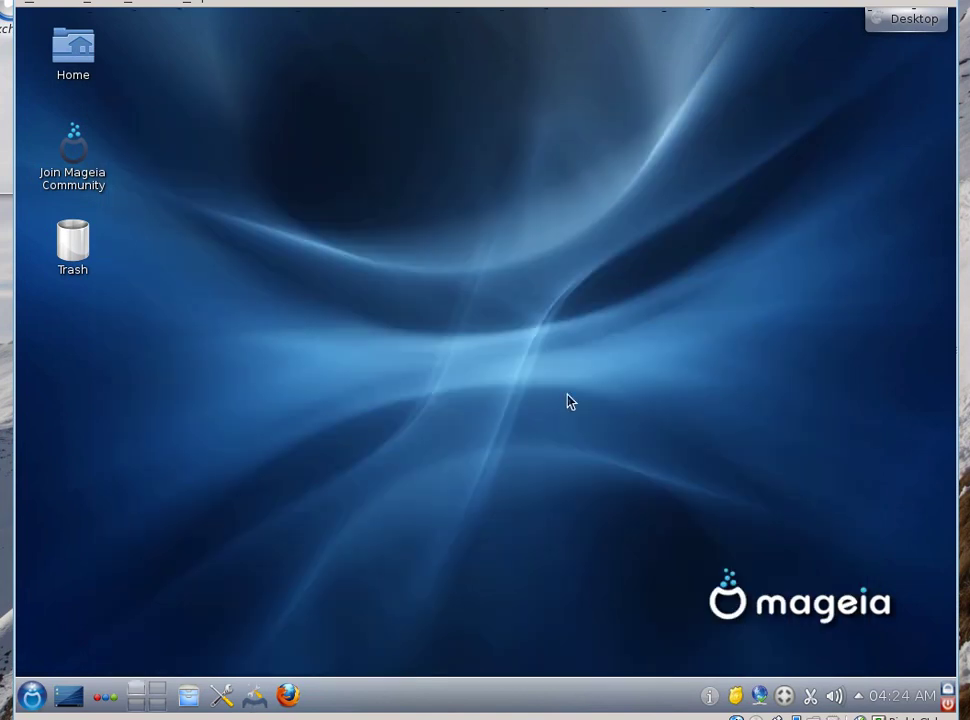